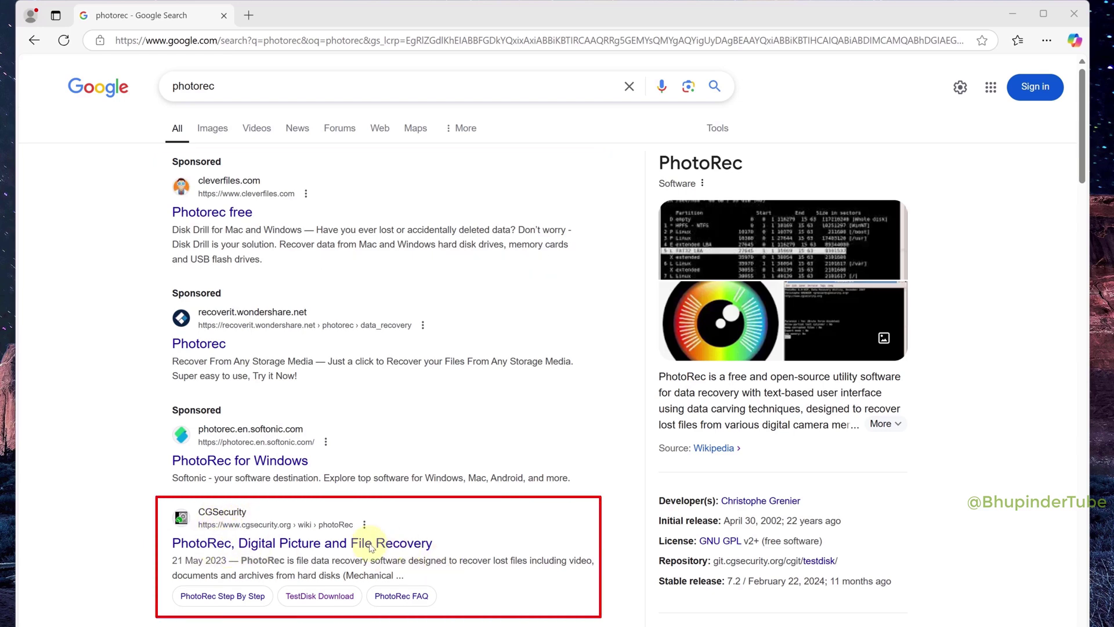
# - From the CGSecurity PhotoRec page, download the 7.3-WIP Windows 64-bit TestDisk zip
pyautogui.click(290, 544)
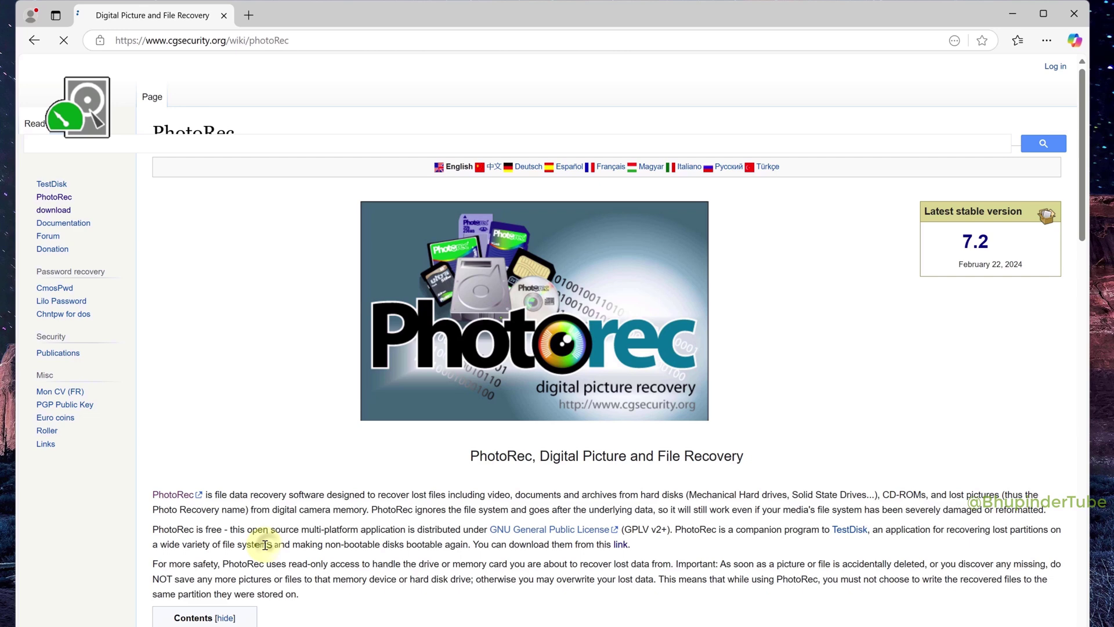
pyautogui.click(54, 210)
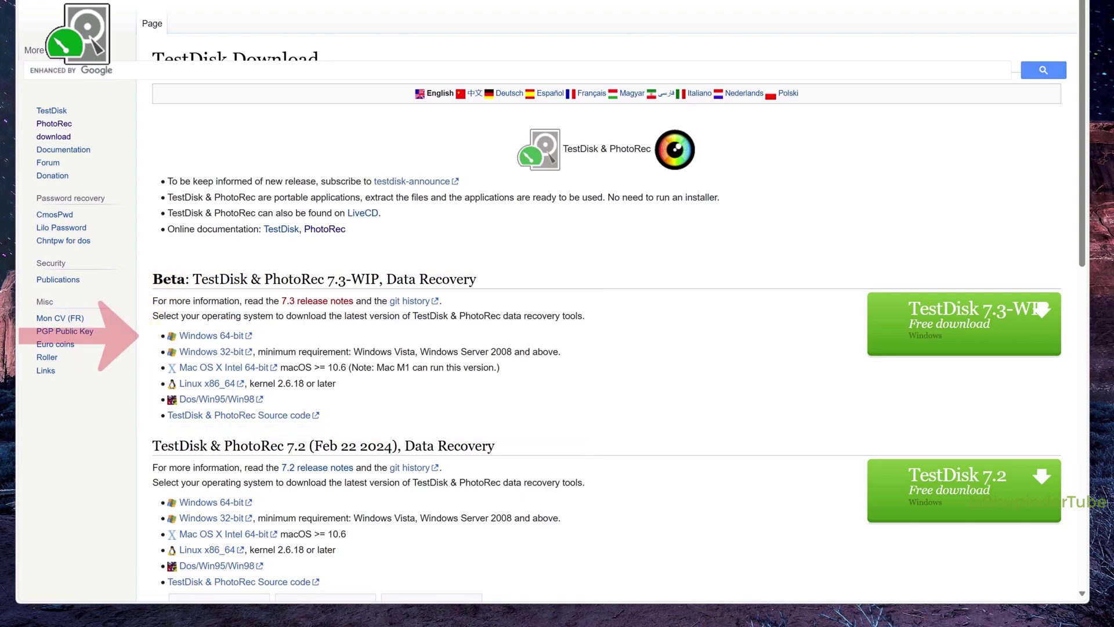
pyautogui.click(203, 340)
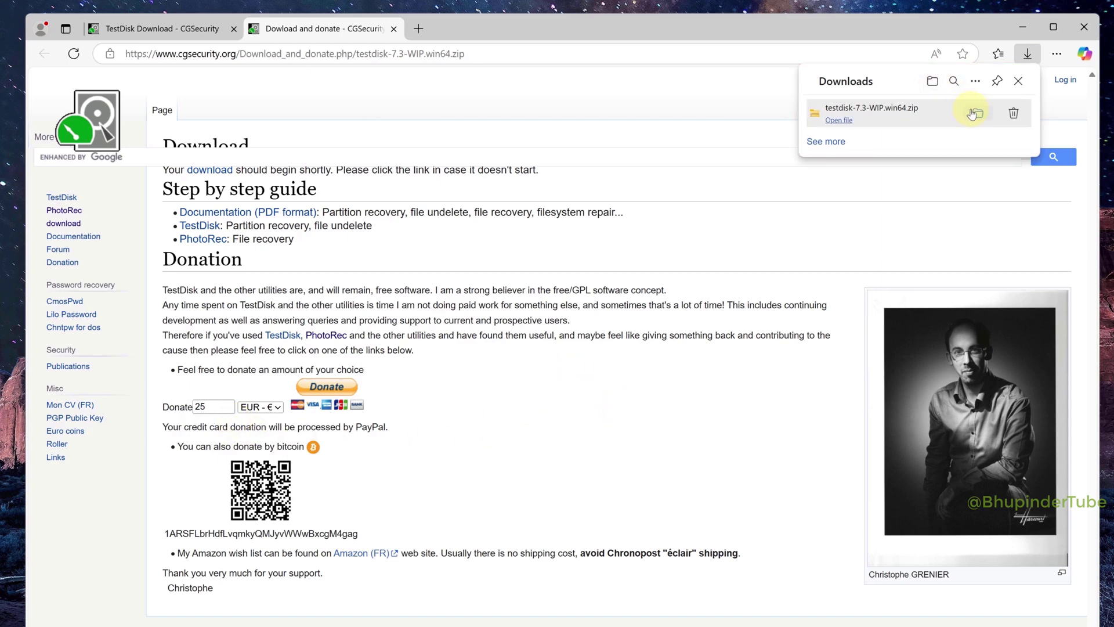
# - Extract the downloaded TestDisk zip from Downloads into its suggested folder
pyautogui.click(978, 115)
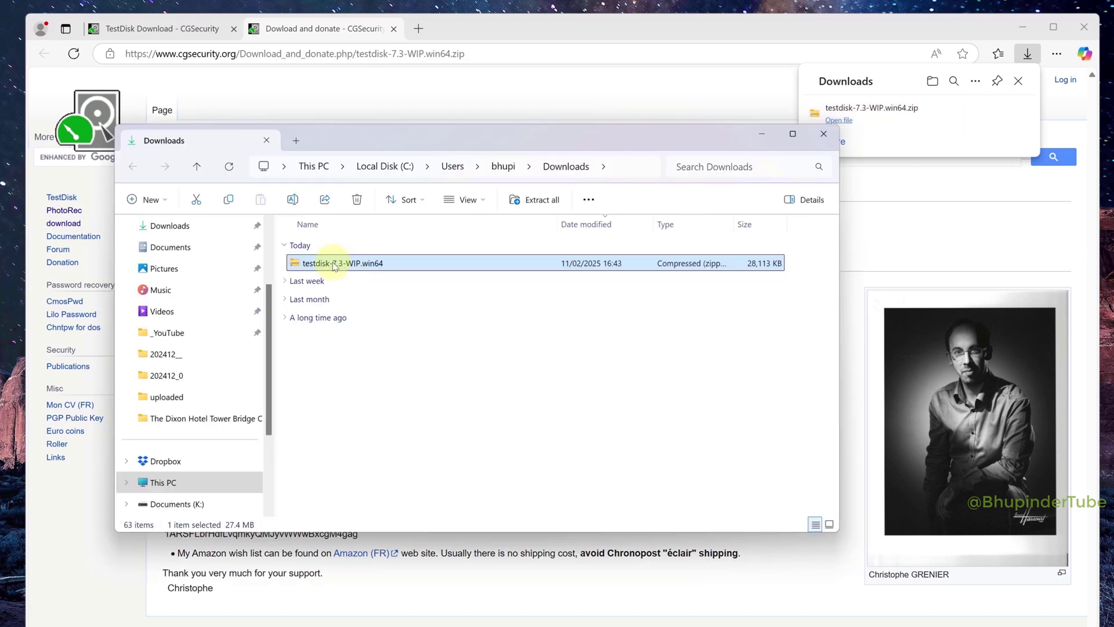
pyautogui.rightClick(329, 266)
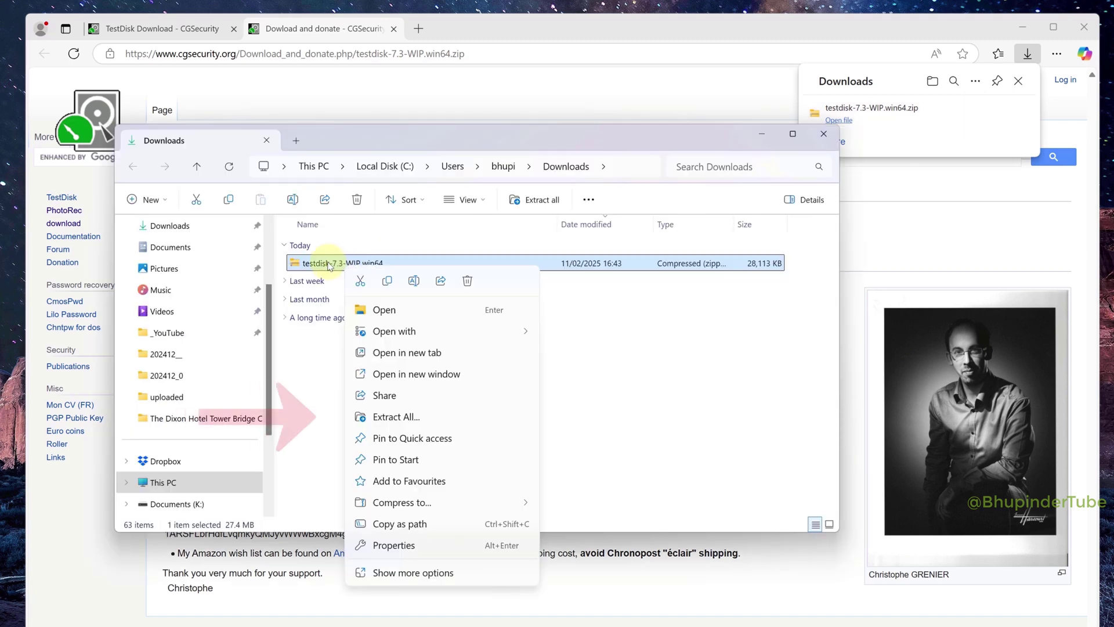
pyautogui.click(414, 423)
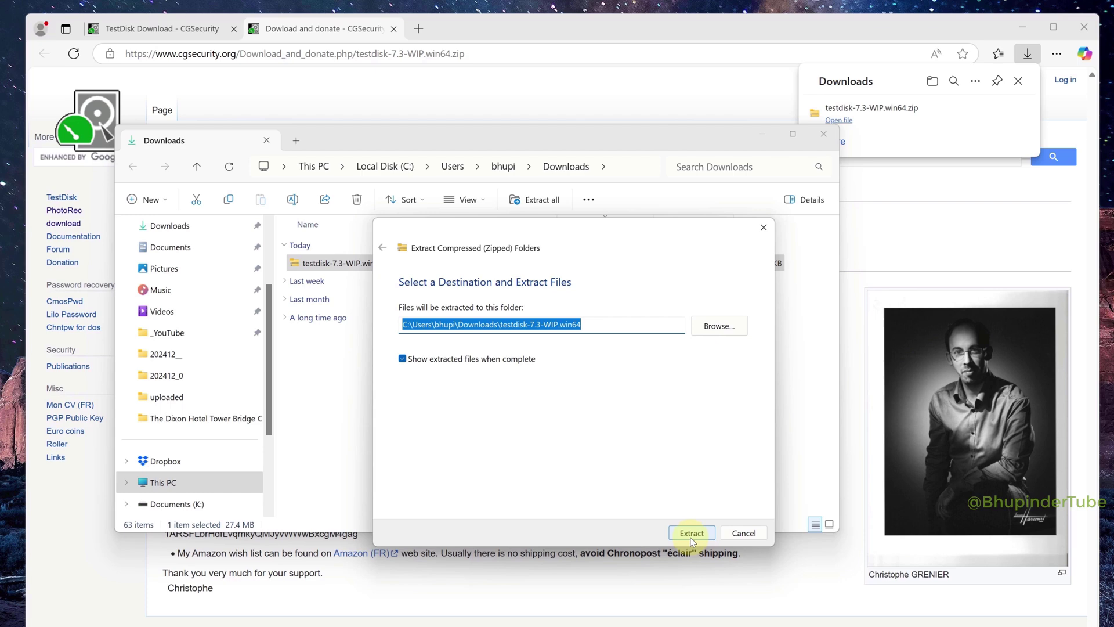
pyautogui.click(673, 526)
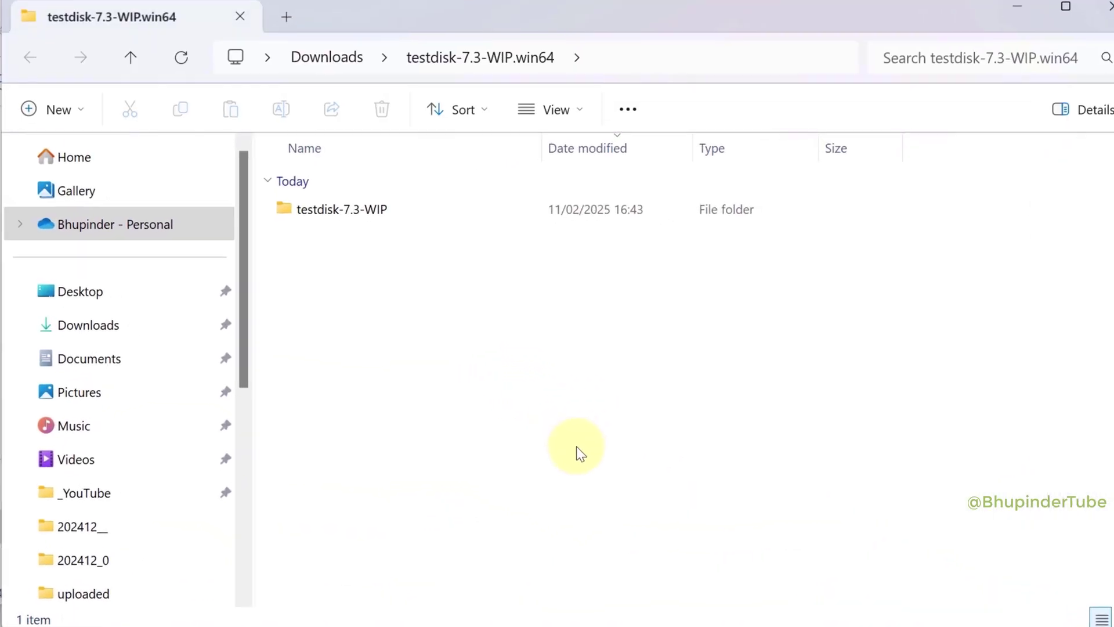
# - Open the extracted testdisk-7.3-WIP folder and launch QPhotoRec from it
pyautogui.doubleClick(324, 211)
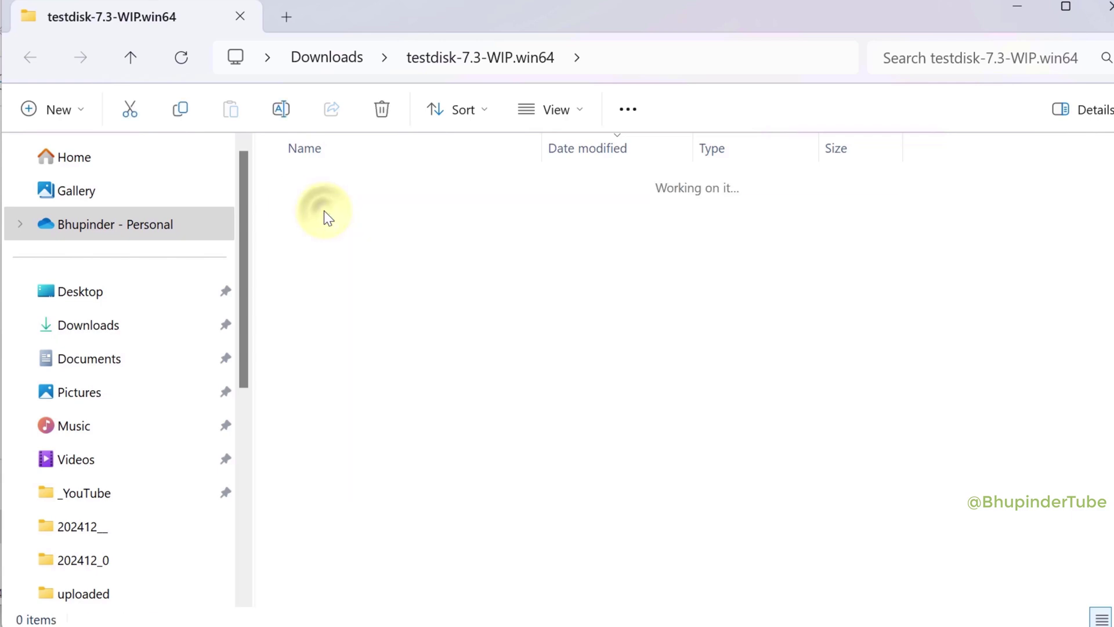
pyautogui.scroll(-2, 1103, 375)
pyautogui.scroll(-3, 580, 371)
pyautogui.scroll(-3, 360, 219)
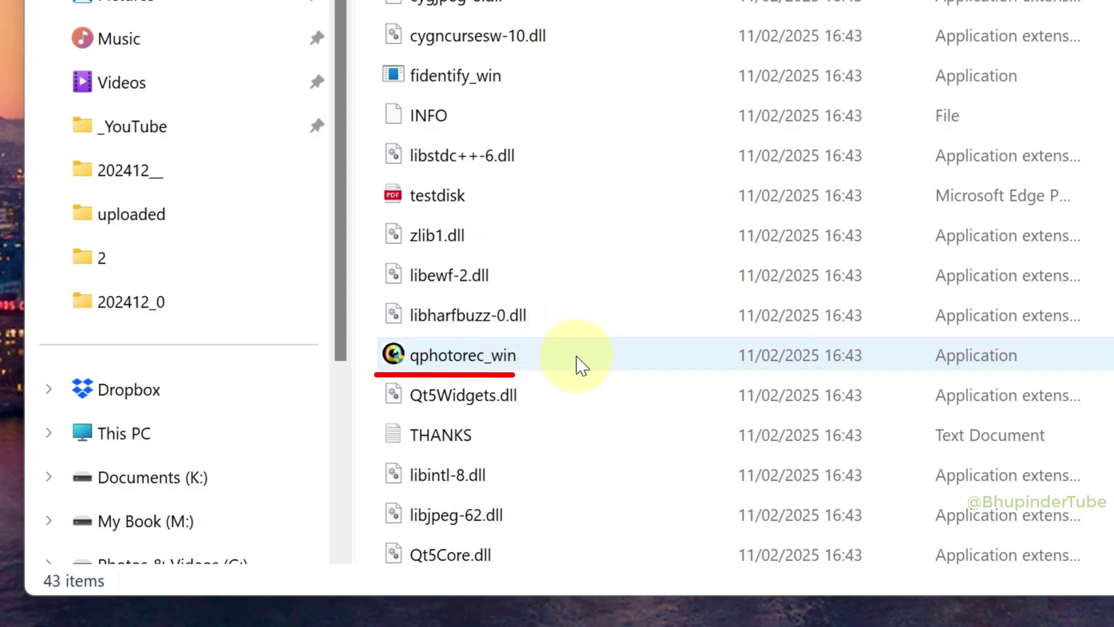
pyautogui.doubleClick(579, 361)
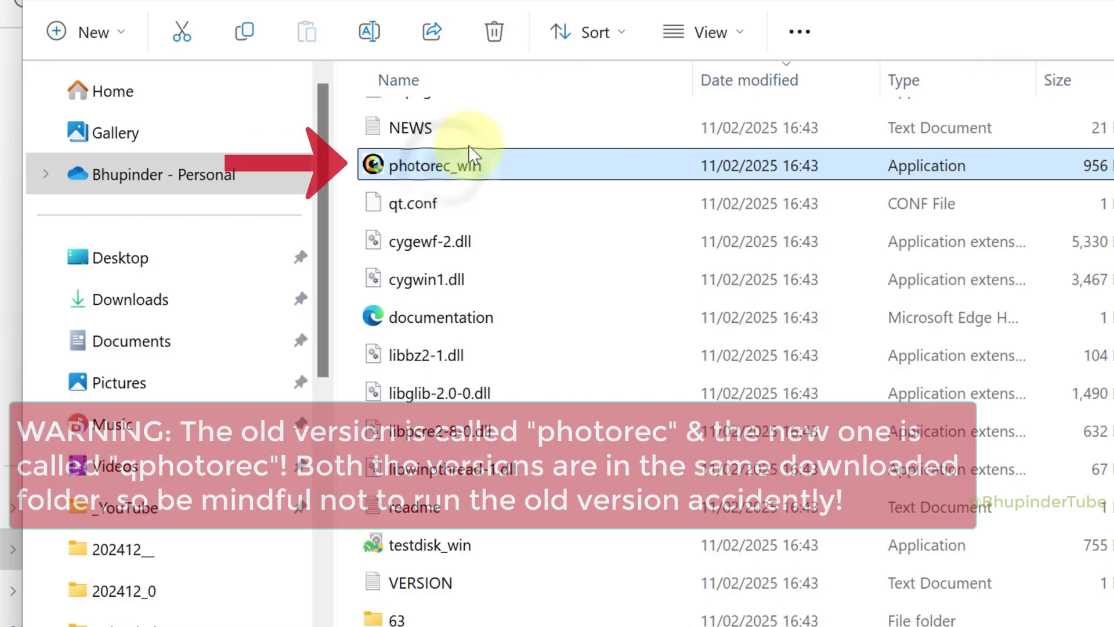
# - Launch QPhotoRec and pick the 250 GB SanDisk USB drive (PhysicalDrive6) as the media
pyautogui.doubleClick(524, 170)
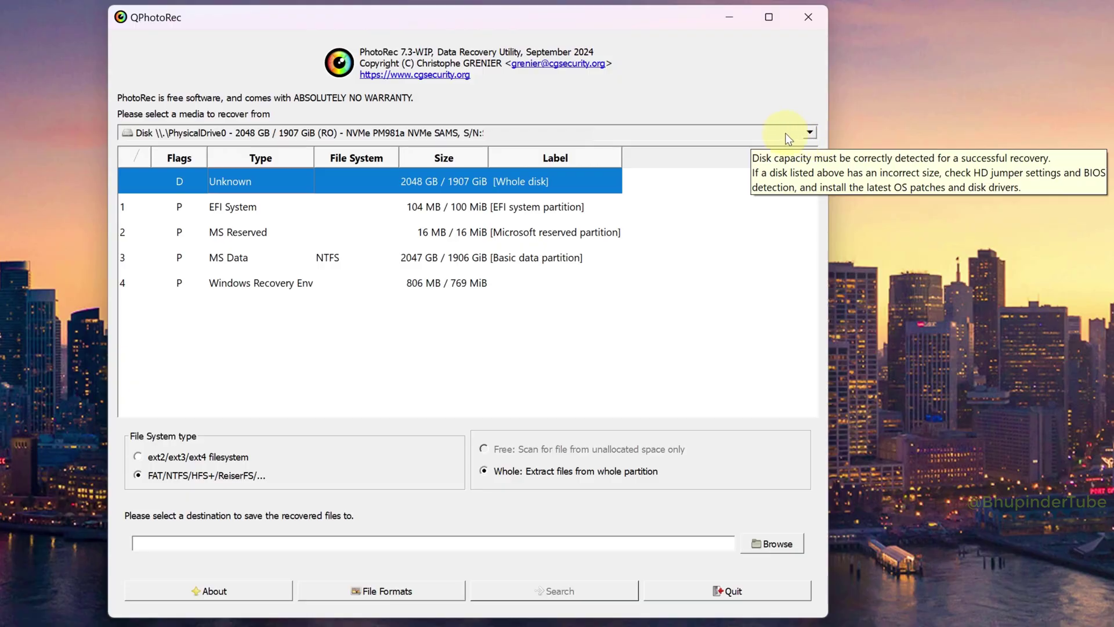
pyautogui.click(785, 133)
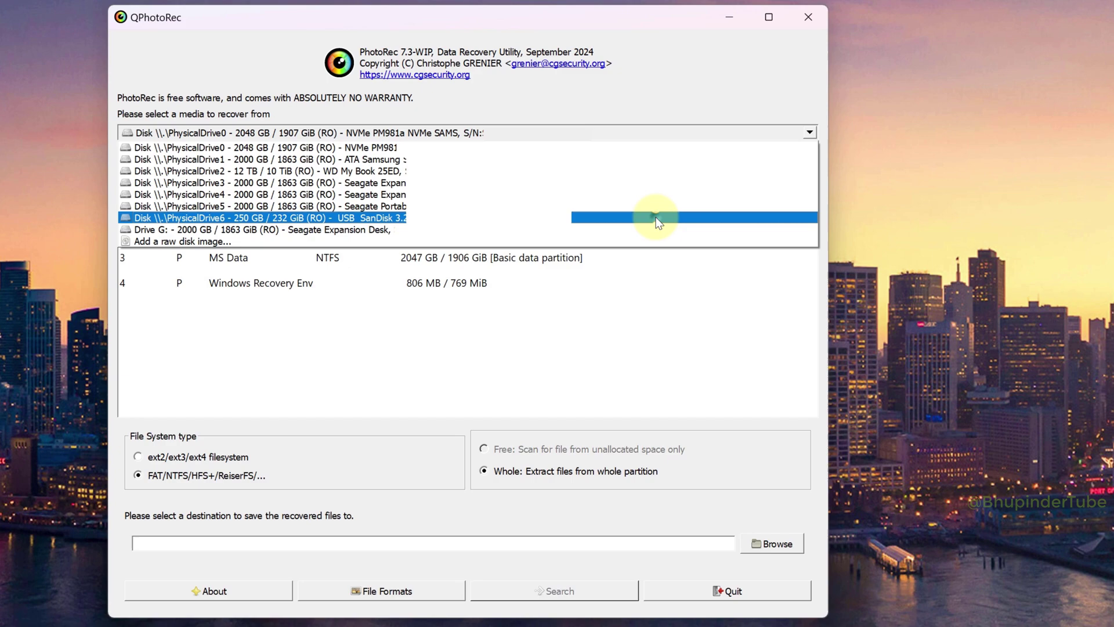
pyautogui.click(655, 217)
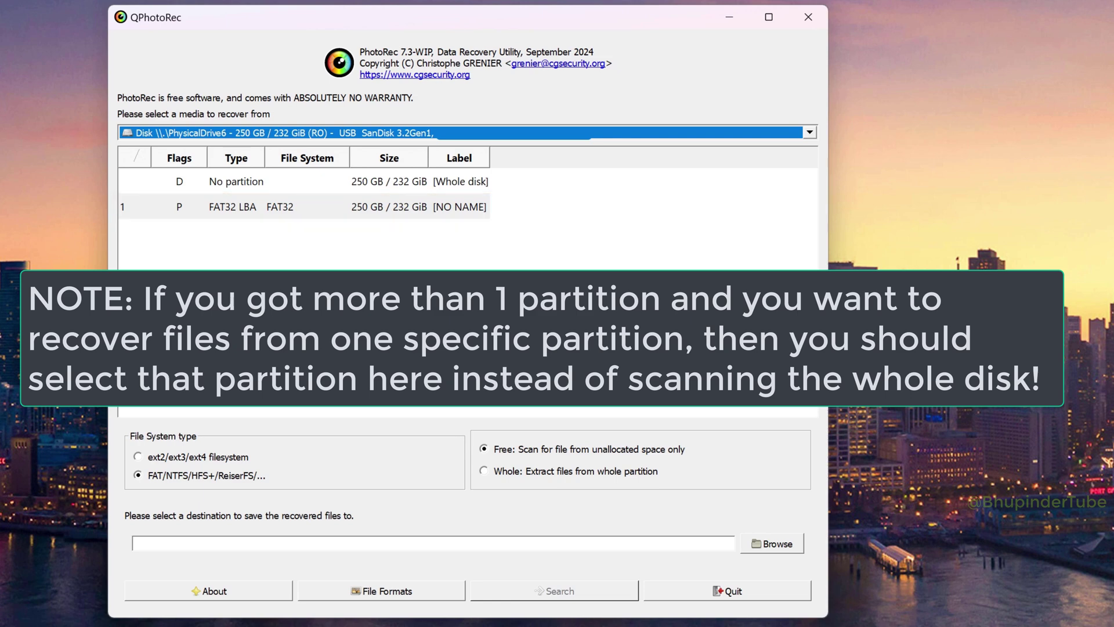
pyautogui.click(232, 182)
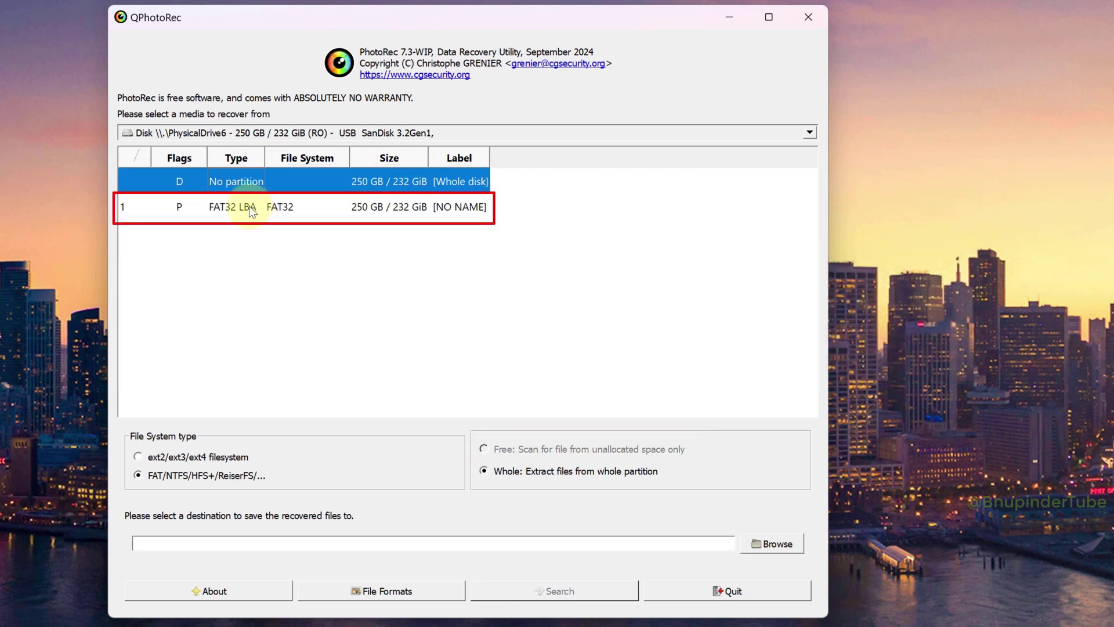
# - Select the FAT32 partition and choose 'Free' to scan unallocated space only
pyautogui.click(244, 207)
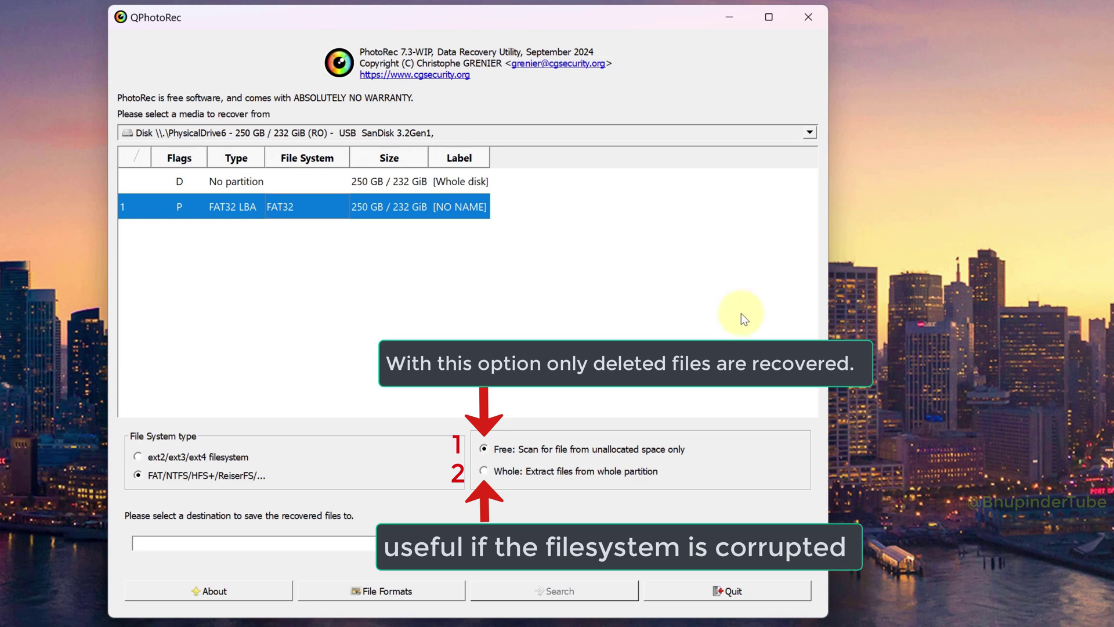
pyautogui.click(484, 471)
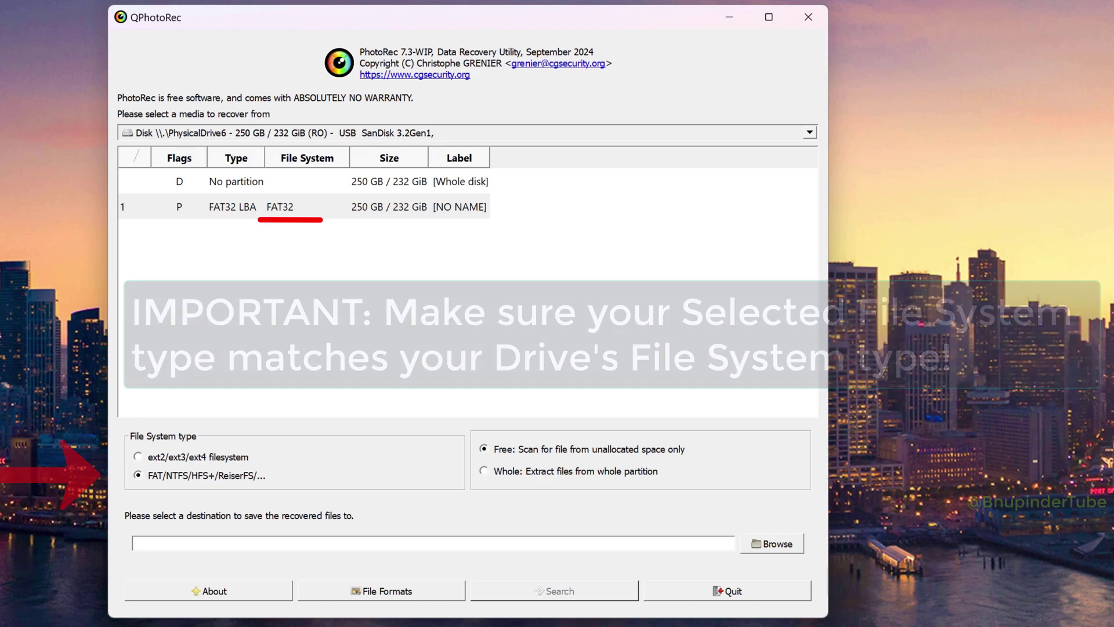
# - Create a Desktop folder 'recovered data by photorec' and select it as the destination
pyautogui.click(795, 545)
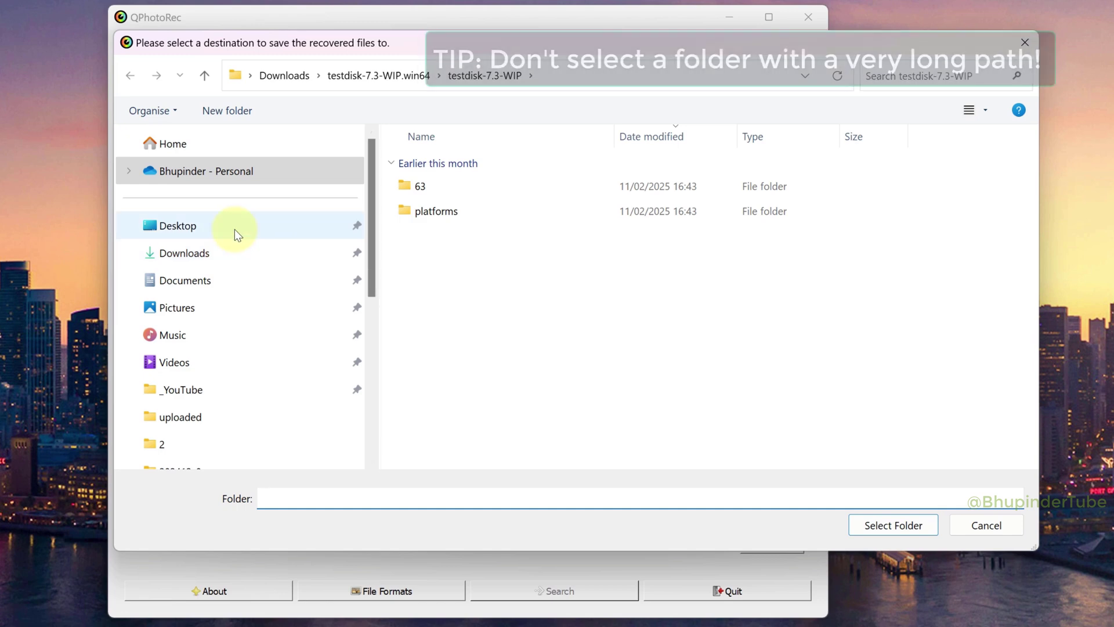
pyautogui.click(235, 229)
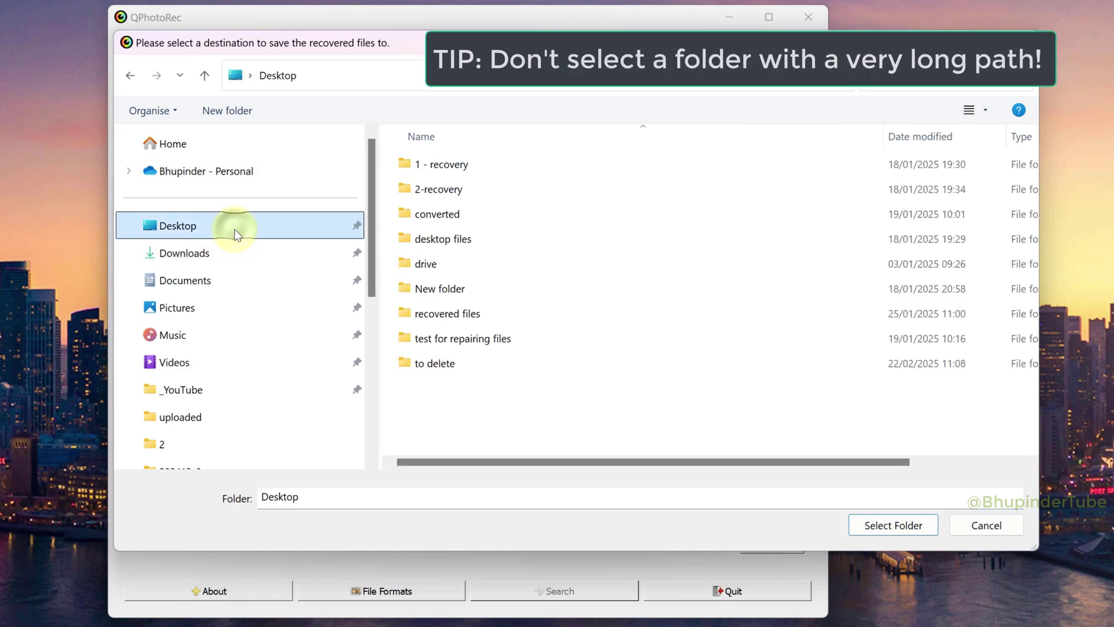
pyautogui.click(242, 116)
pyautogui.write('re')
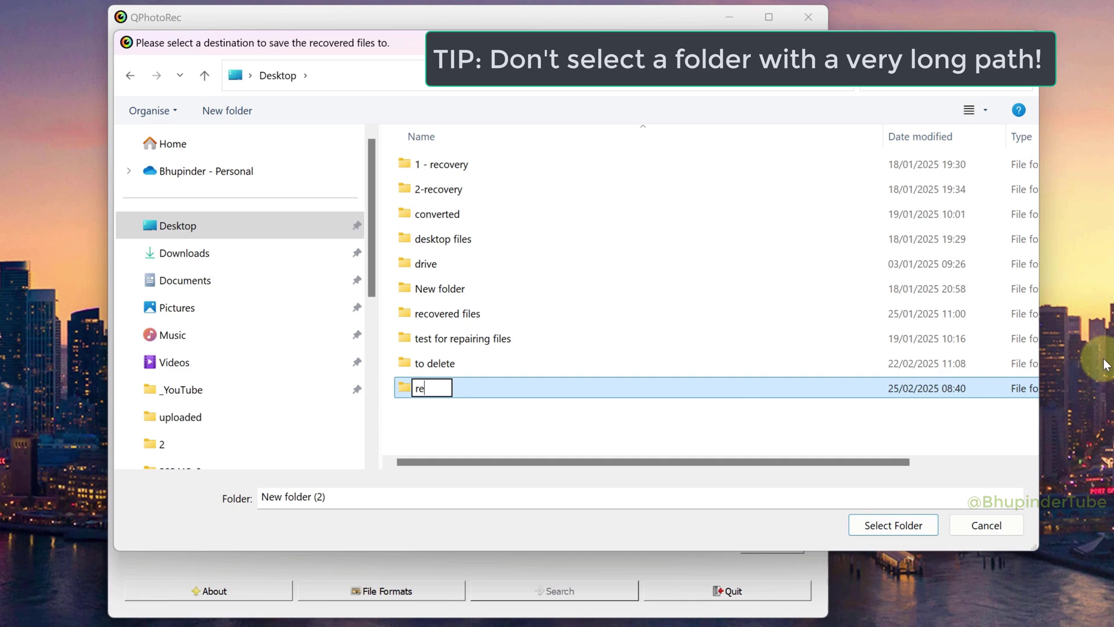
pyautogui.write('covered data by photo')
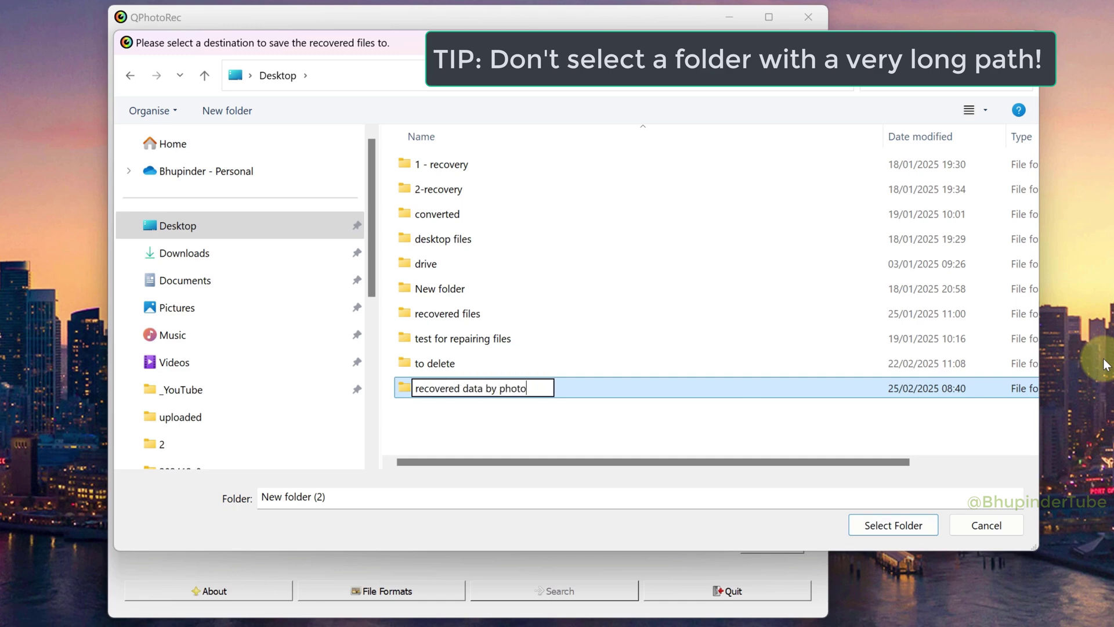
pyautogui.write('rec')
pyautogui.press('Return')
pyautogui.click(875, 524)
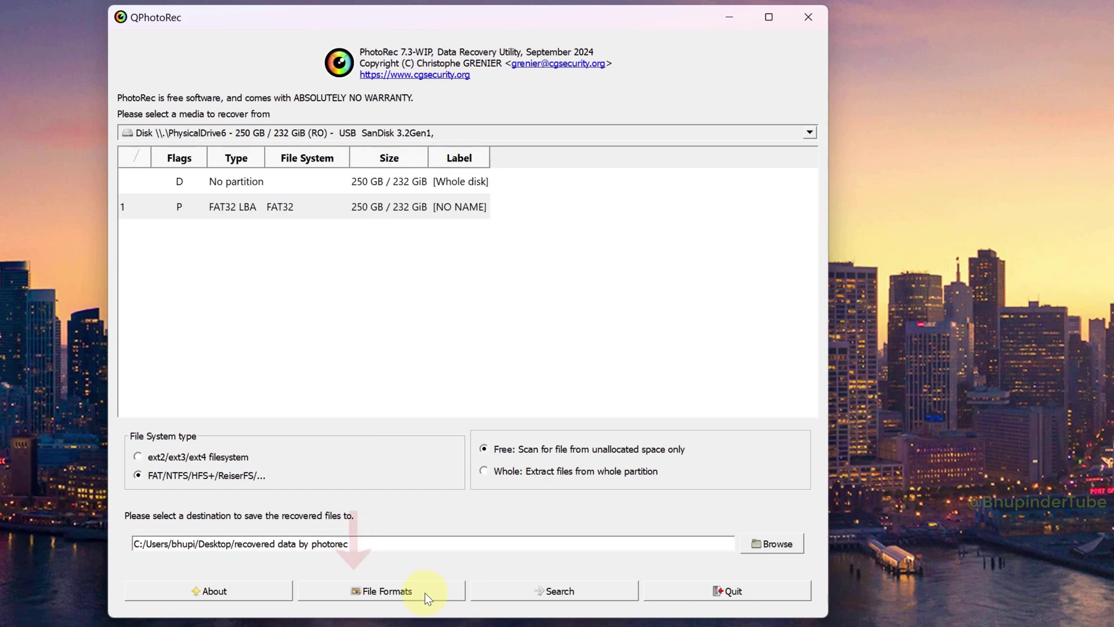
# - In File Formats, tick 'Recover mdat atom as a separate file' for mov and confirm
pyautogui.click(425, 593)
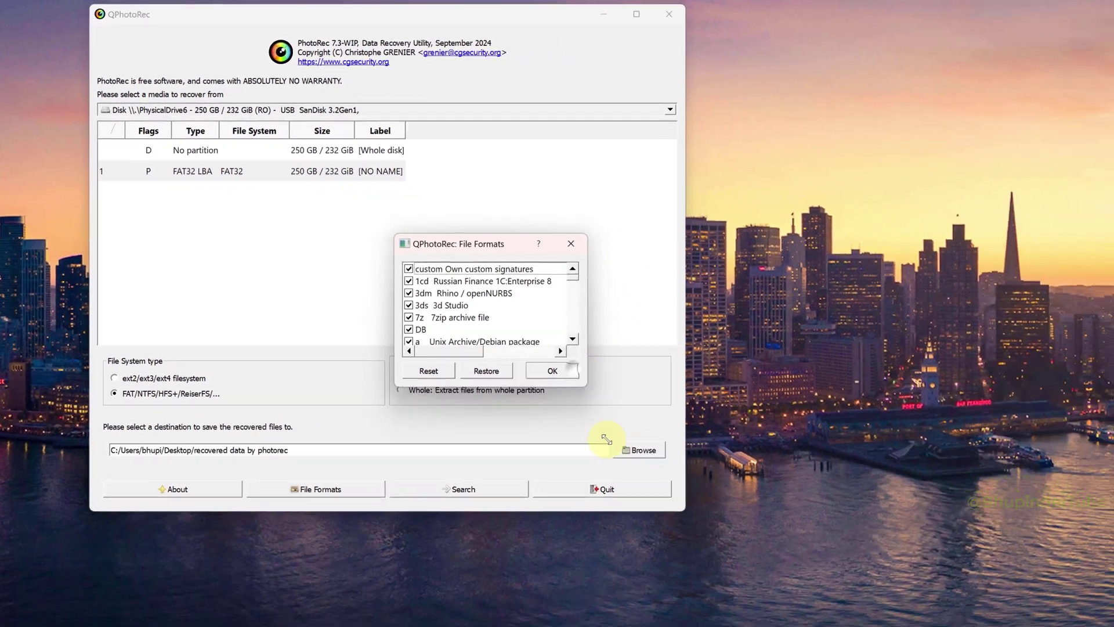
pyautogui.moveTo(606, 440)
pyautogui.mouseDown()
pyautogui.moveTo(683, 445)
pyautogui.moveTo(684, 599)
pyautogui.mouseUp()
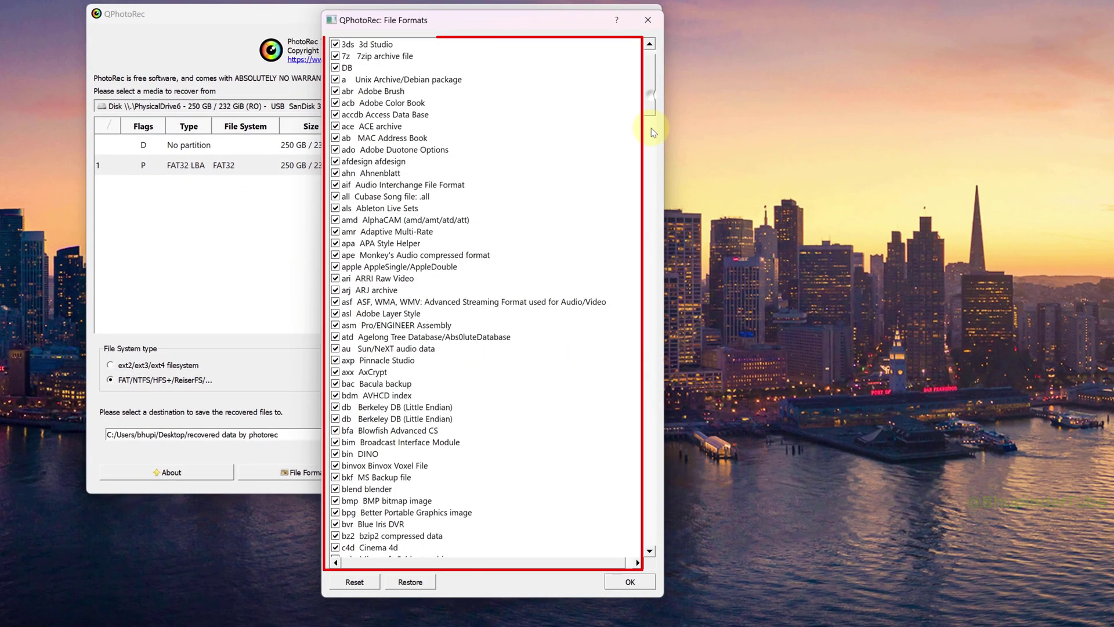
pyautogui.moveTo(651, 128); pyautogui.dragTo(675, 430)
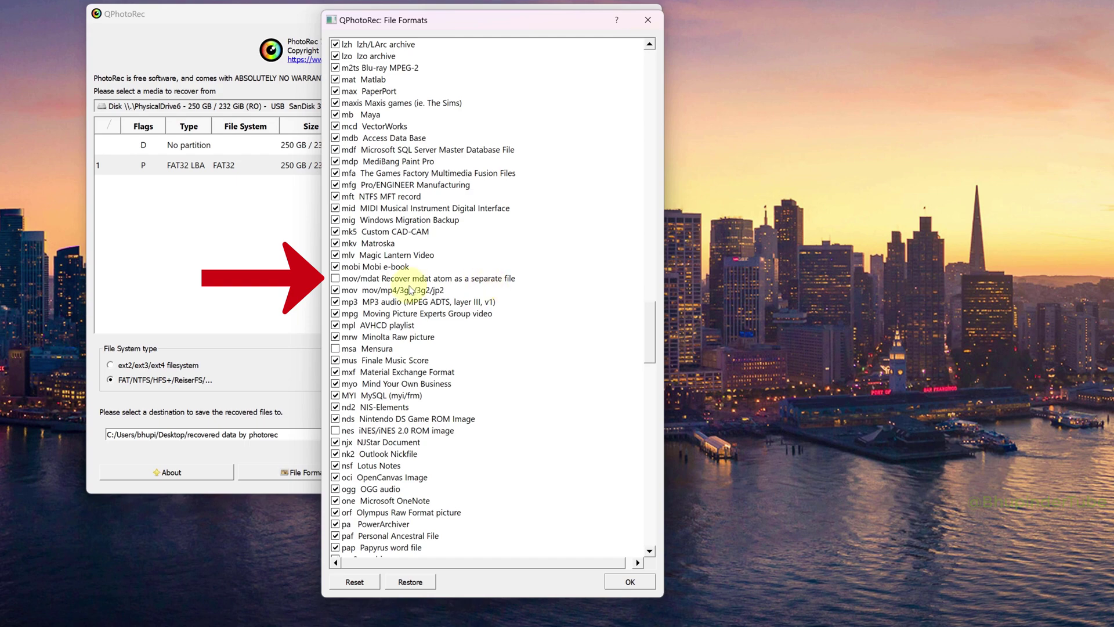
pyautogui.click(337, 279)
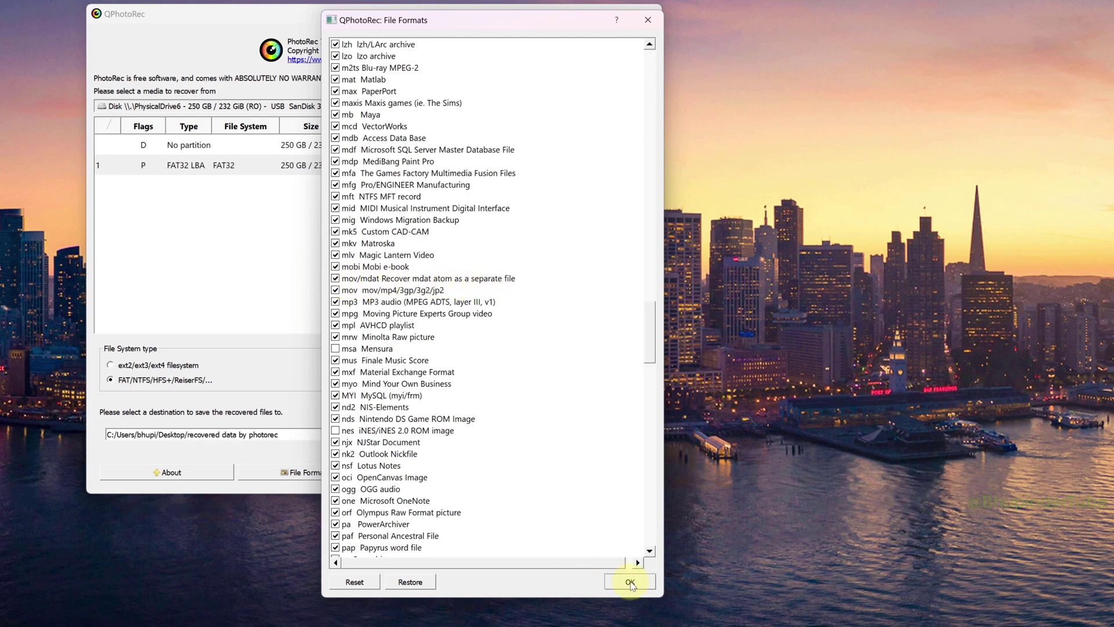
pyautogui.click(631, 583)
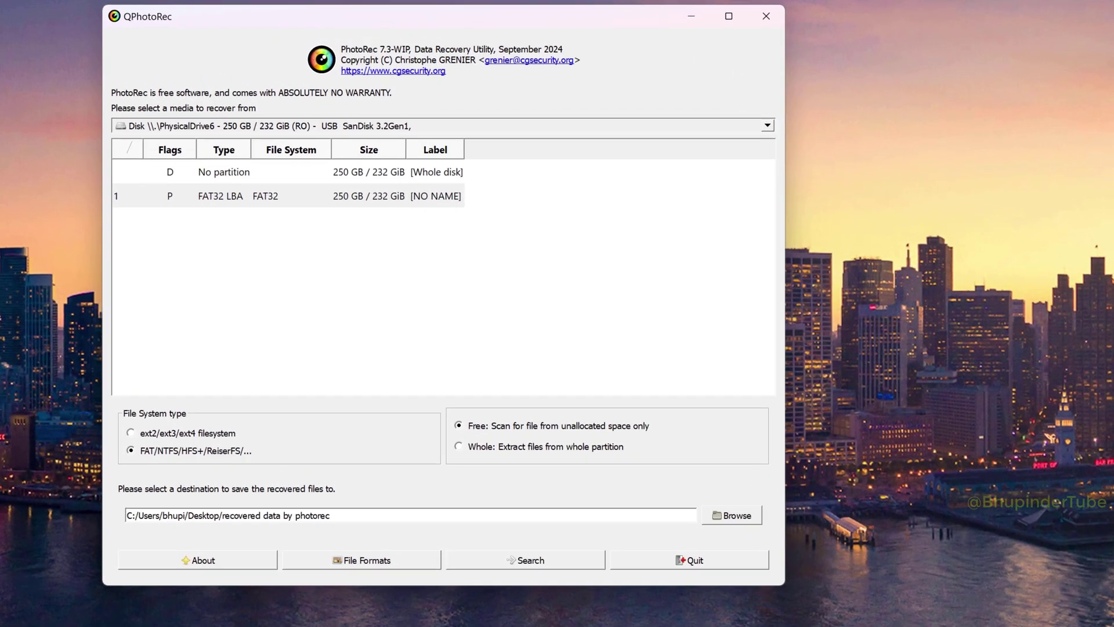
# - Run the search, recovering 398 files into a recup_dir.1 subfolder
pyautogui.click(572, 566)
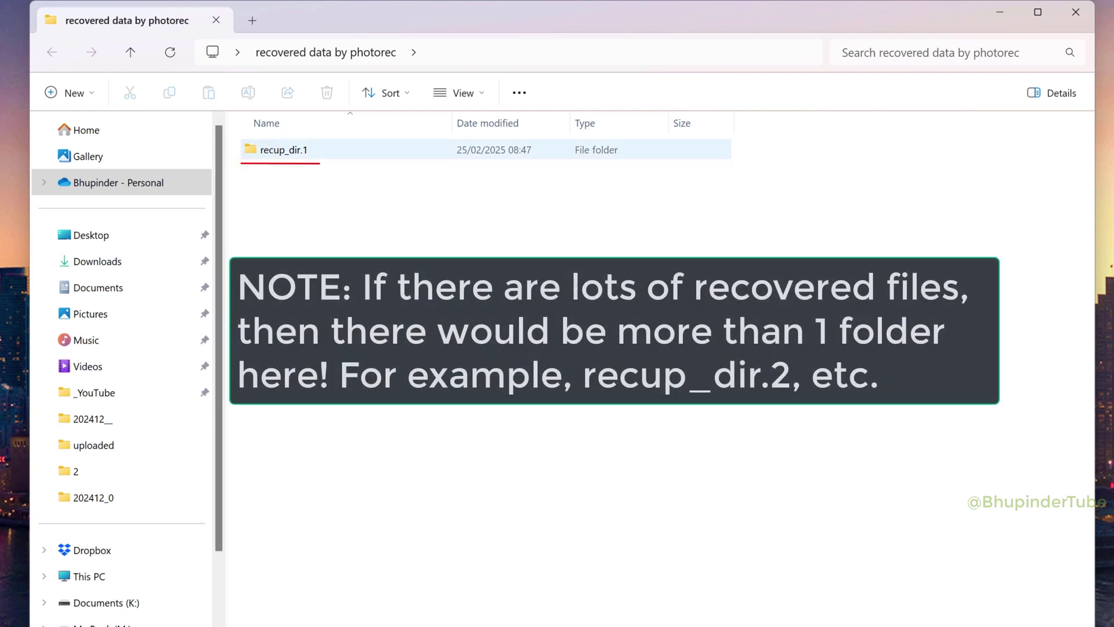
# - Open recup_dir.1 and preview three recovered HEIC photos, including f0159936
pyautogui.doubleClick(293, 161)
pyautogui.doubleClick(290, 350)
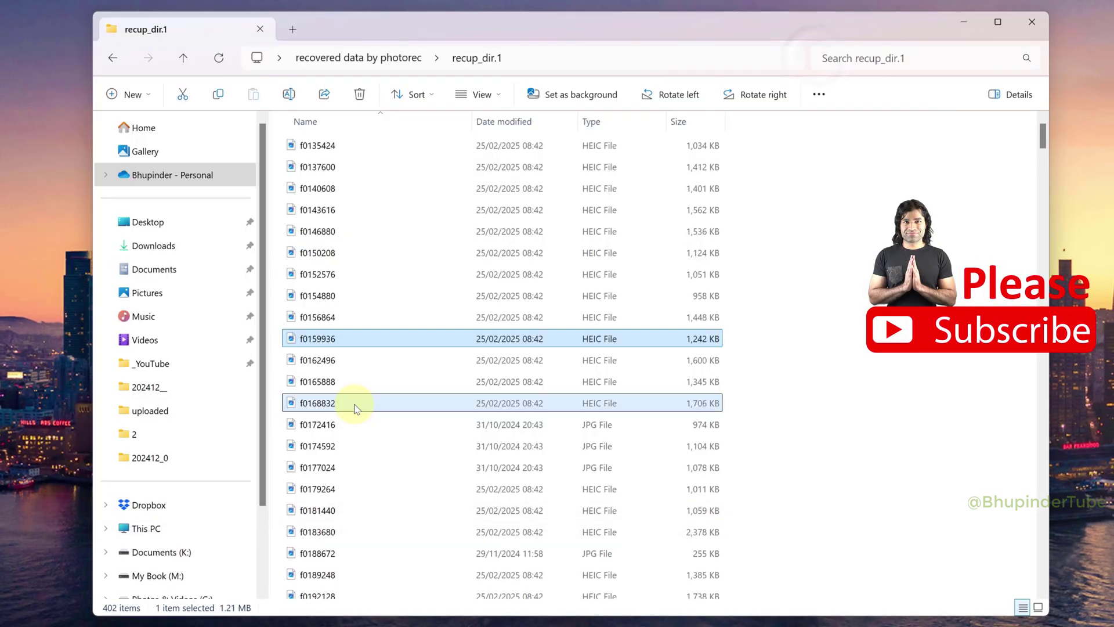
pyautogui.click(355, 404)
pyautogui.doubleClick(357, 408)
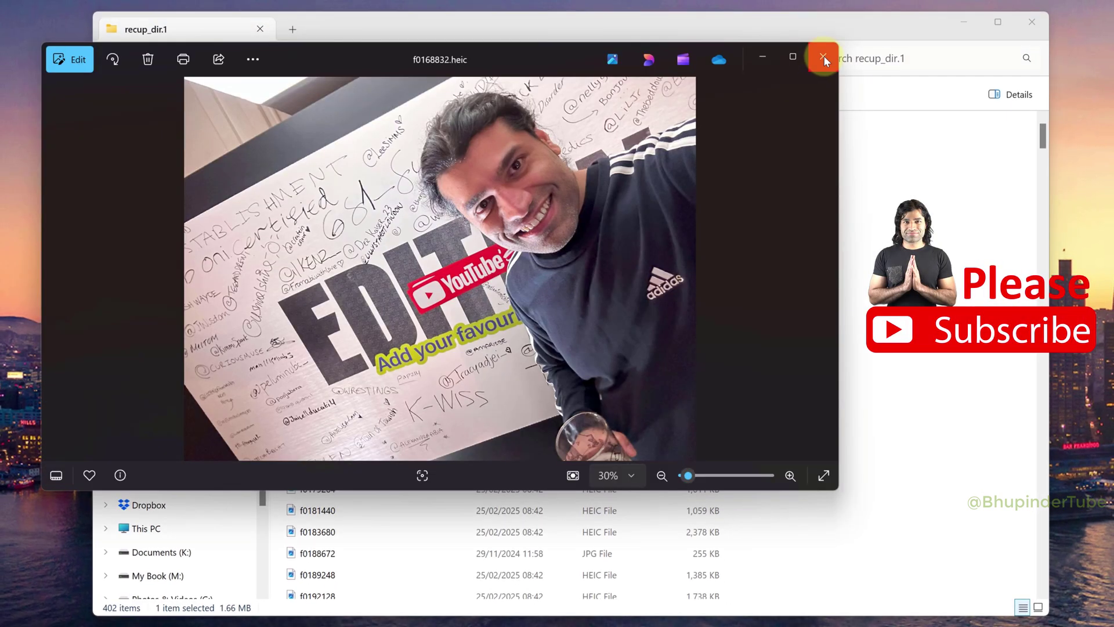
pyautogui.click(824, 56)
pyautogui.scroll(-2, 332, 418)
pyautogui.doubleClick(330, 416)
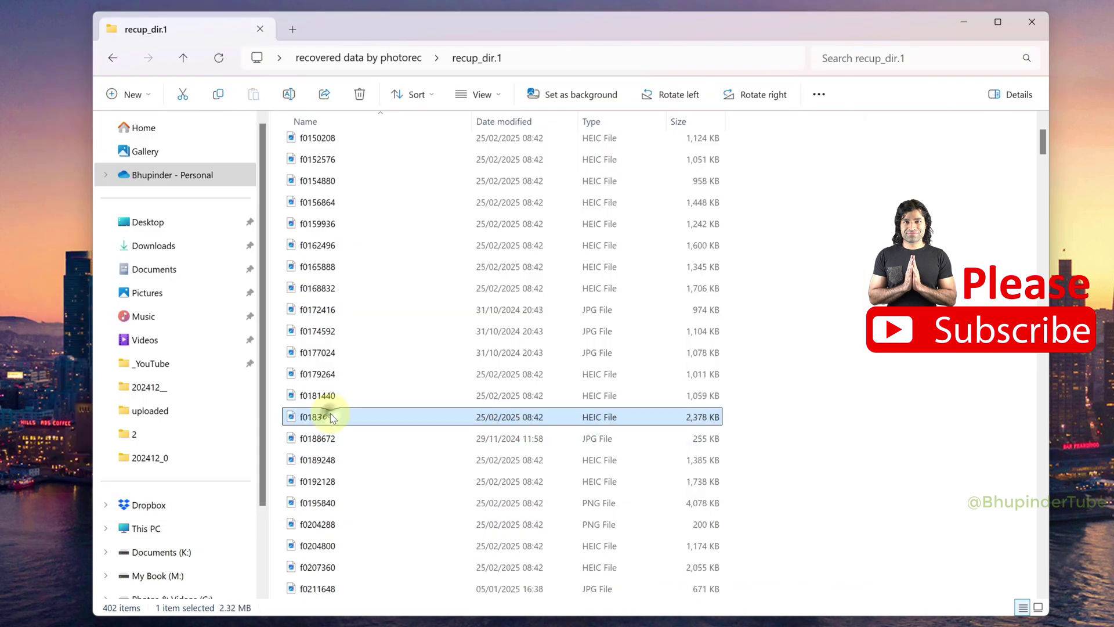
pyautogui.click(821, 54)
pyautogui.scroll(-10, 329, 416)
# - Try playing the recovered MOV video f17550272_ftyp
pyautogui.doubleClick(329, 417)
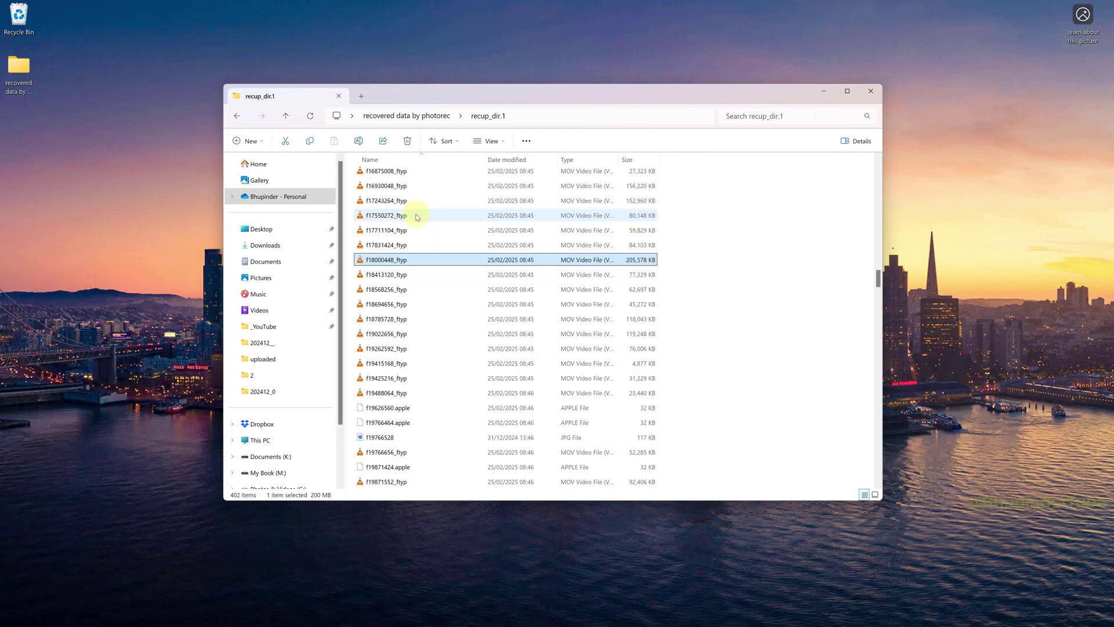
pyautogui.click(417, 217)
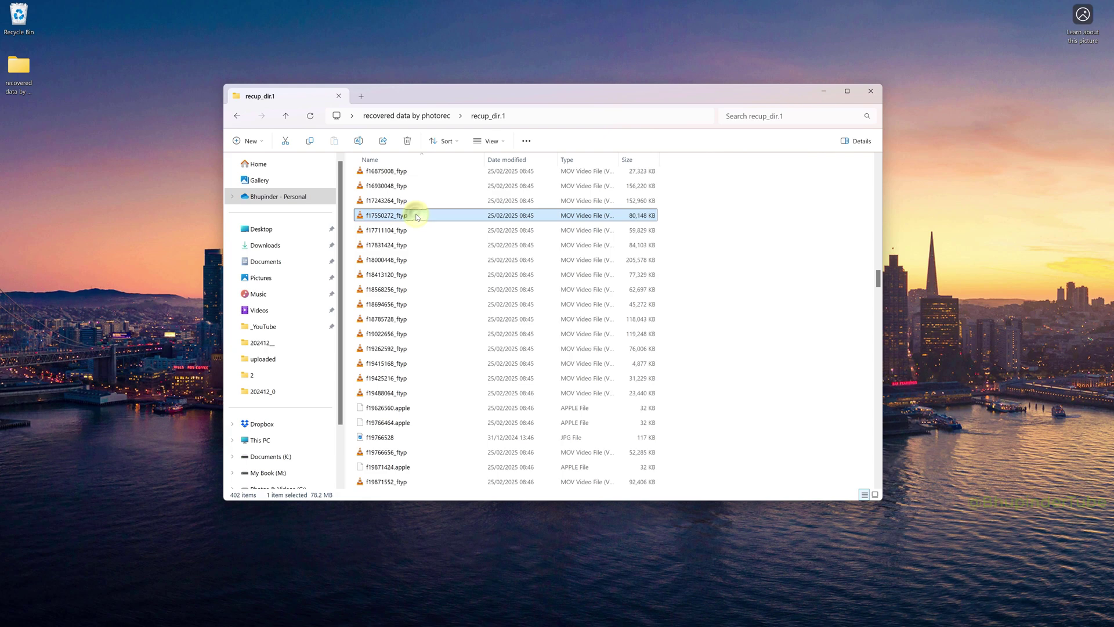
pyautogui.doubleClick(417, 217)
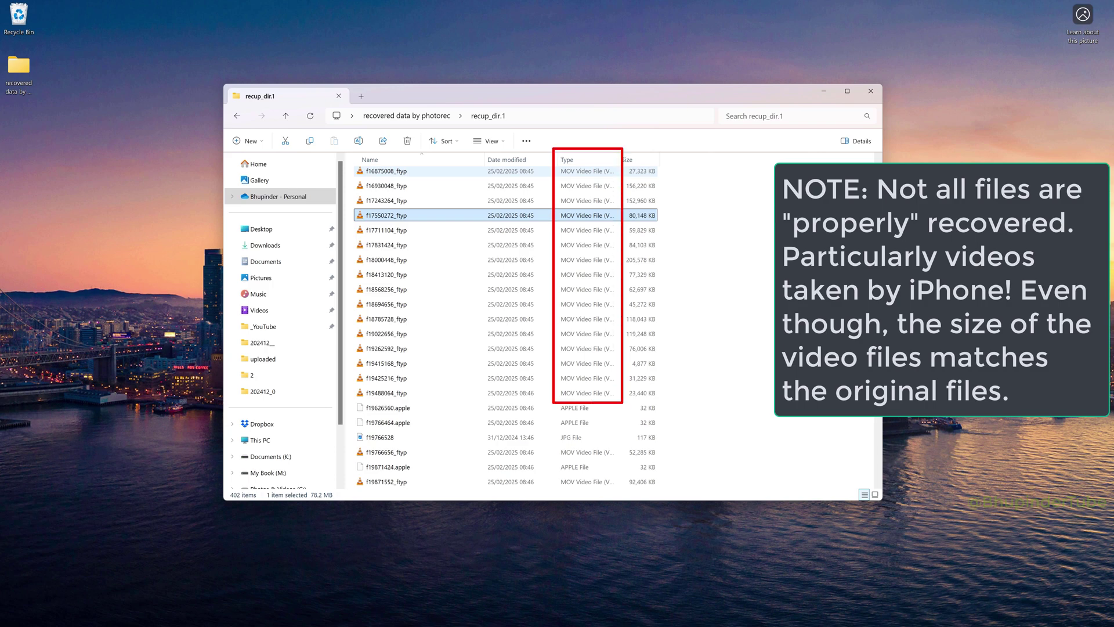
# - Play the recovered f16875008_ftyp MOV video in VLC
pyautogui.doubleClick(428, 172)
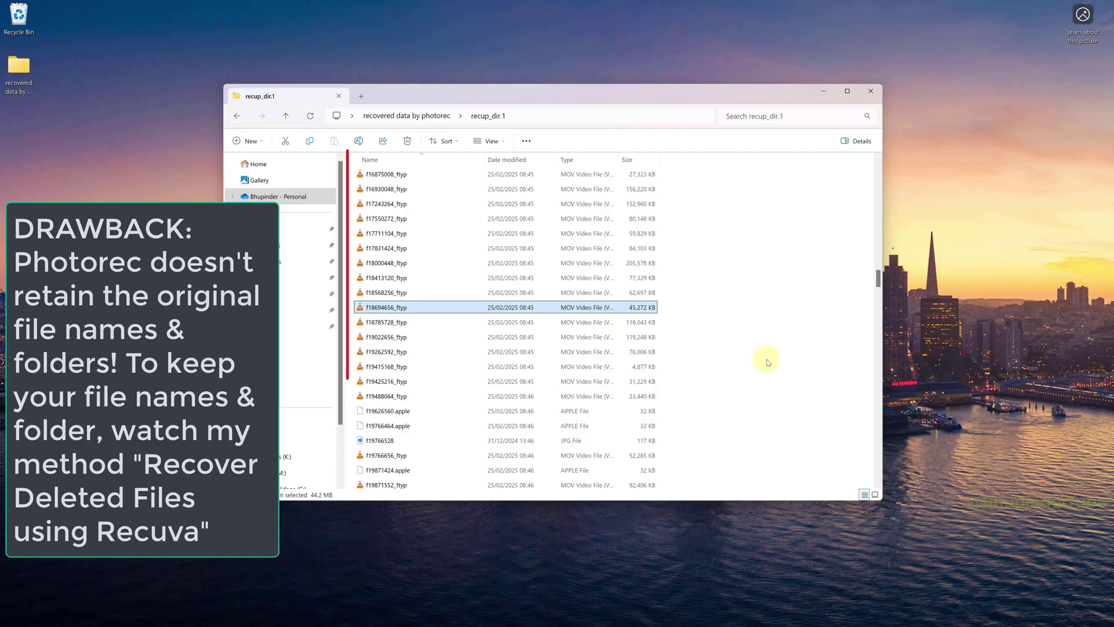
pyautogui.scroll(-10, 765, 366)
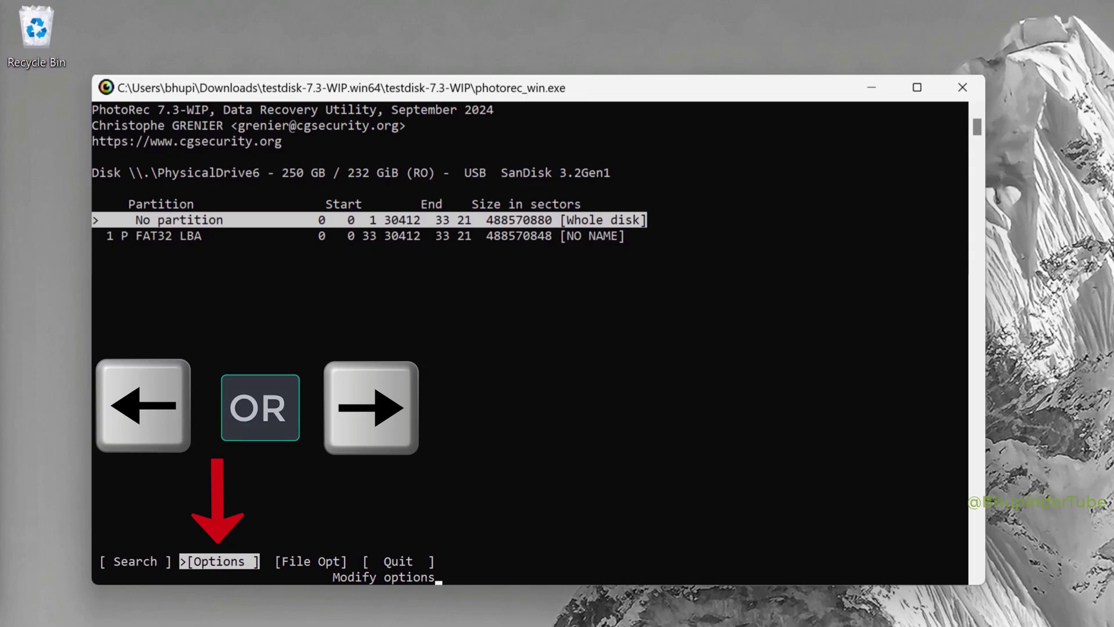
# - In PhotoRec Options, toggle Paranoid, Expert mode and Low memory, restoring each original value
pyautogui.press('Return')
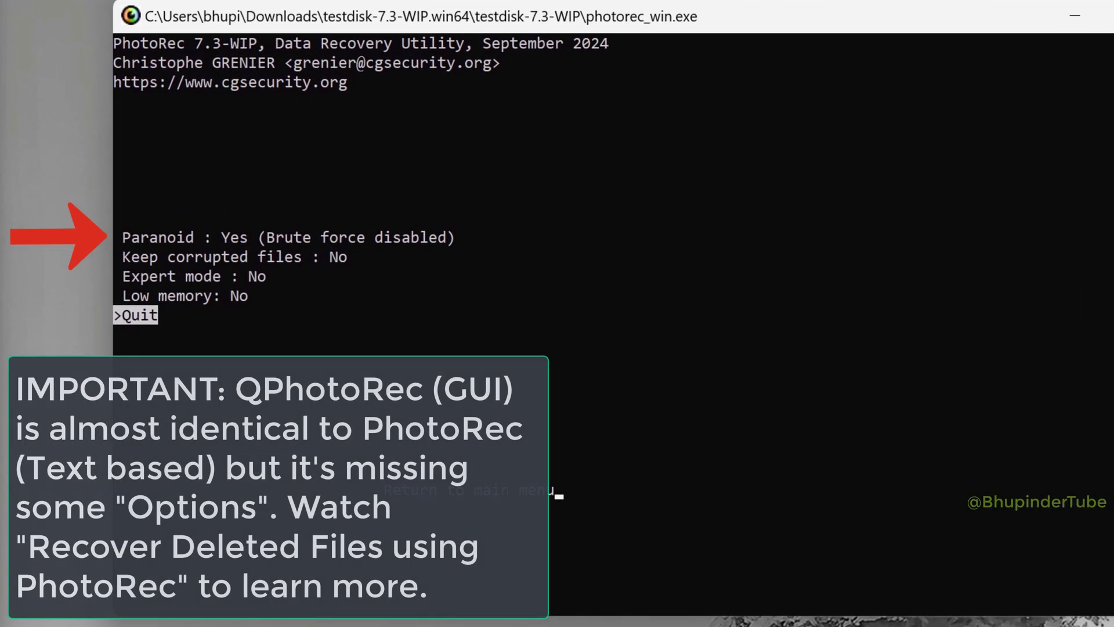
pyautogui.press('Up')
pyautogui.press('Up')
pyautogui.press('Up')
pyautogui.press('Up')
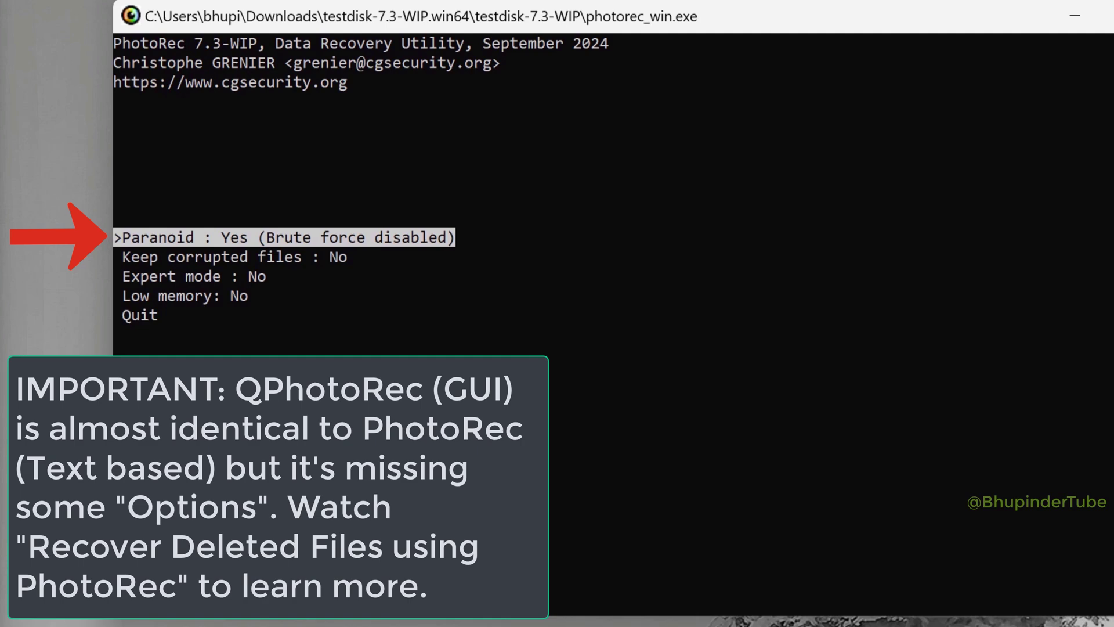
pyautogui.press('Right')
pyautogui.press('Right')
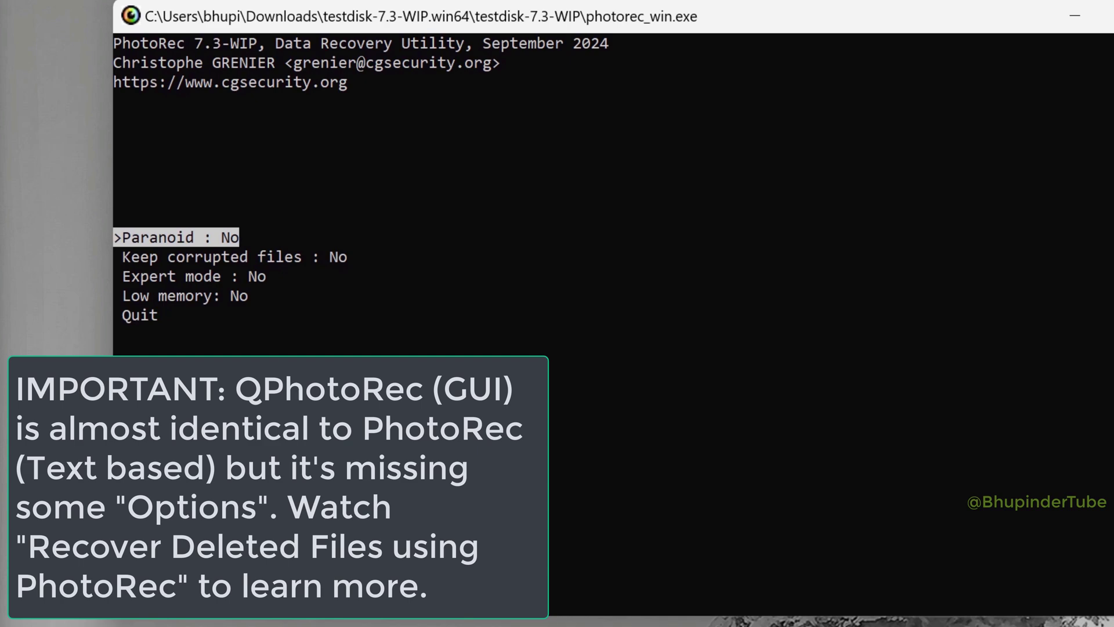
pyautogui.press('Right')
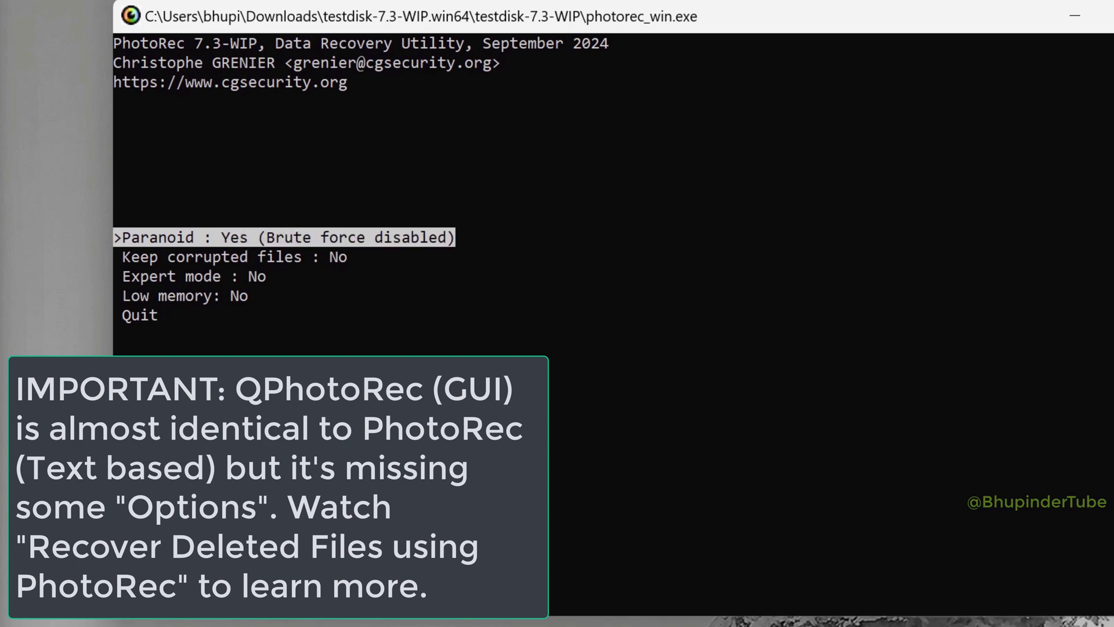
pyautogui.press('Down')
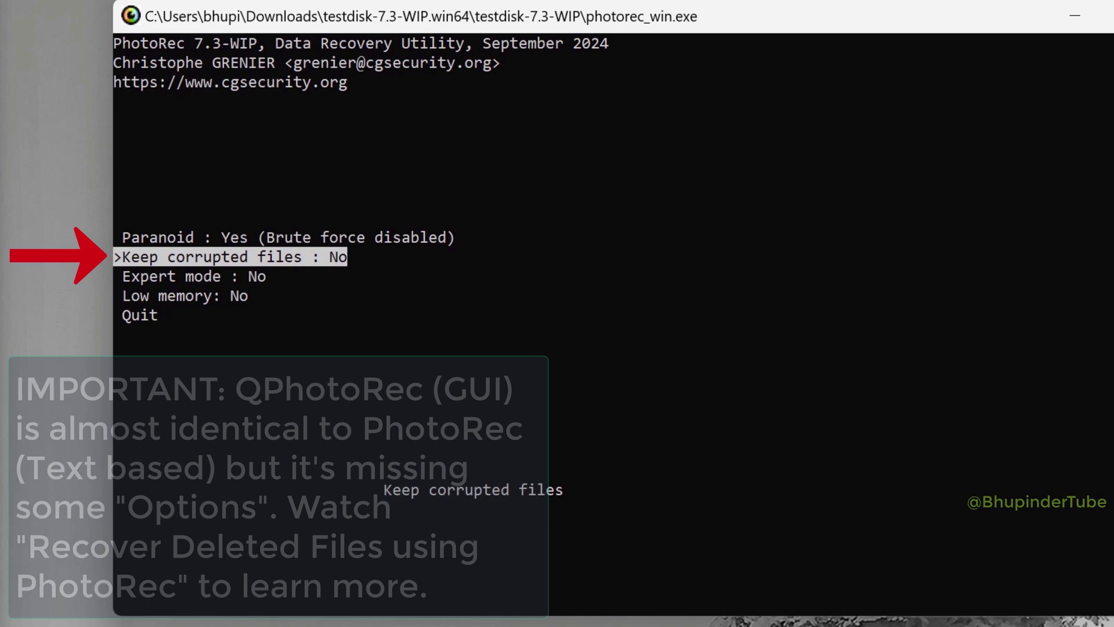
pyautogui.press('Down')
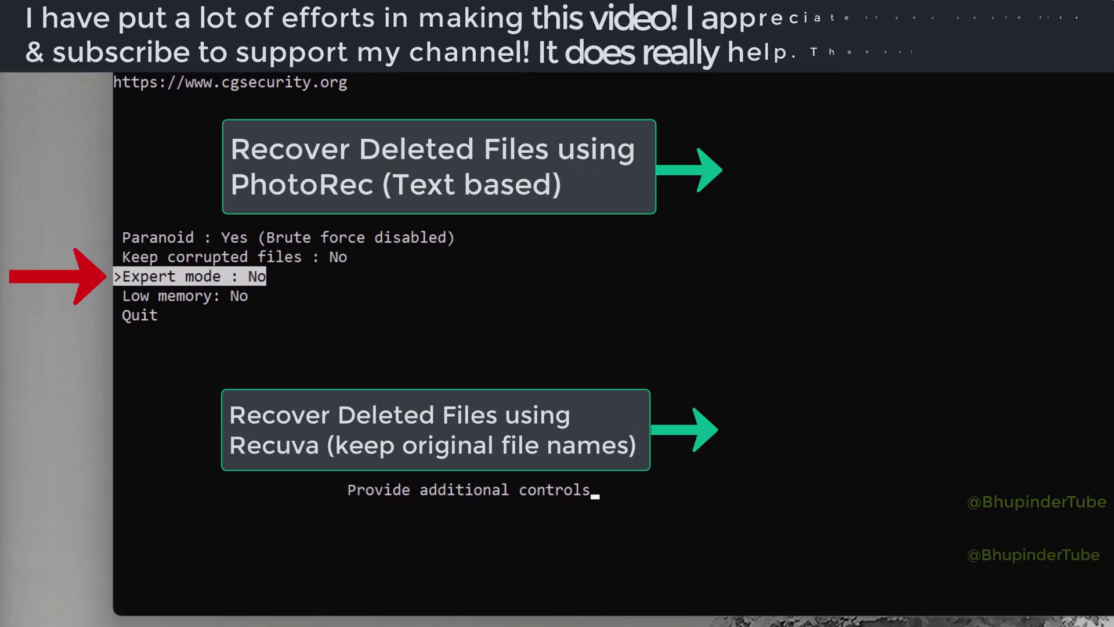
pyautogui.press('Right')
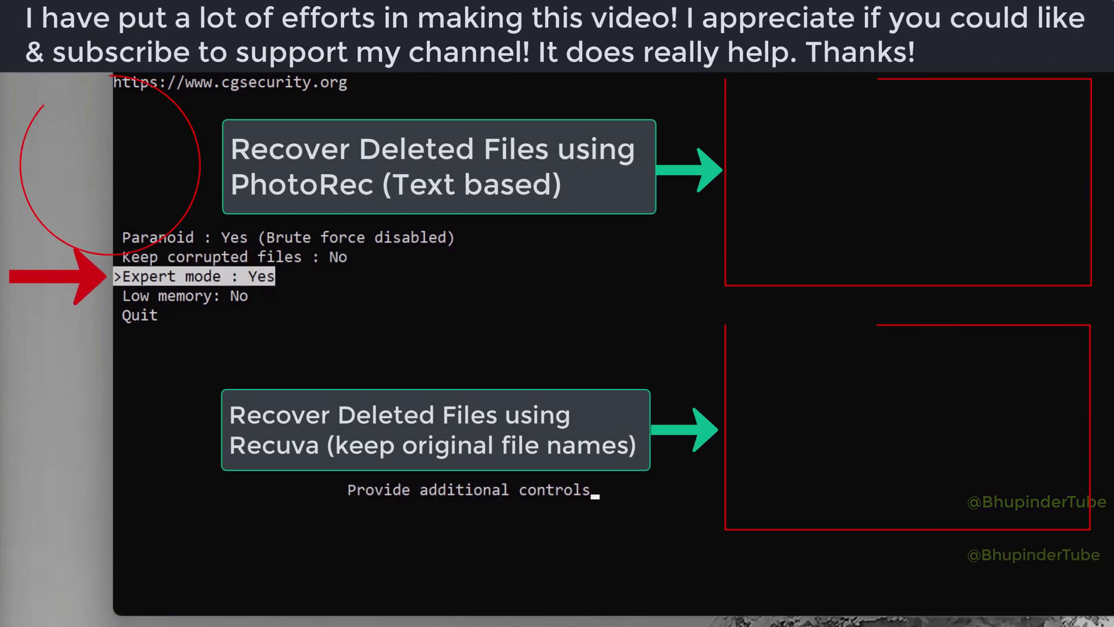
pyautogui.press('Left')
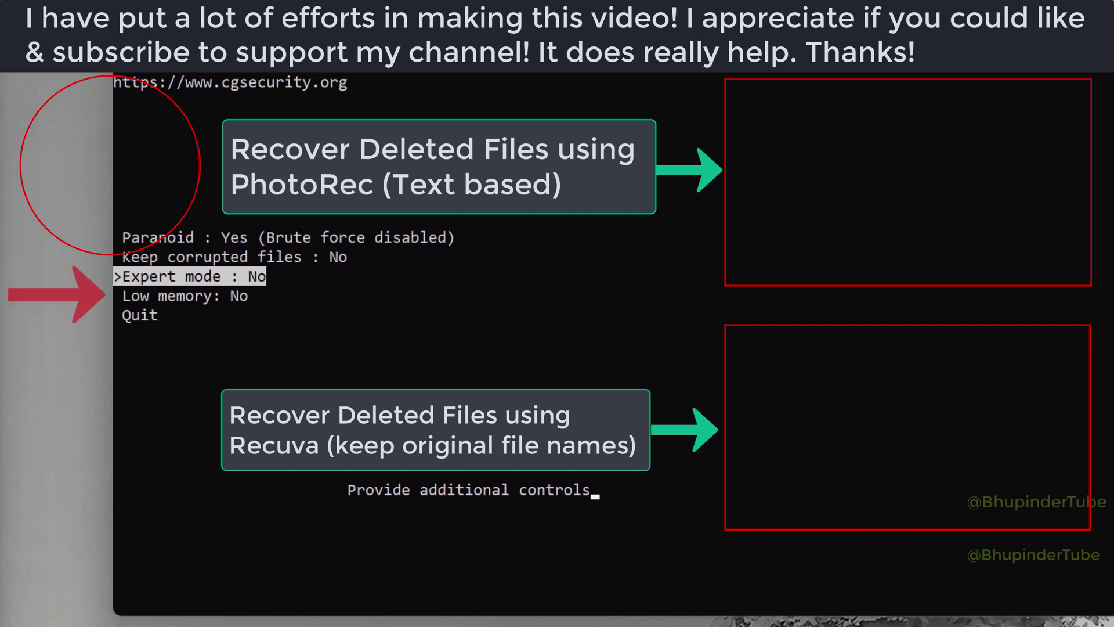
pyautogui.press('Down')
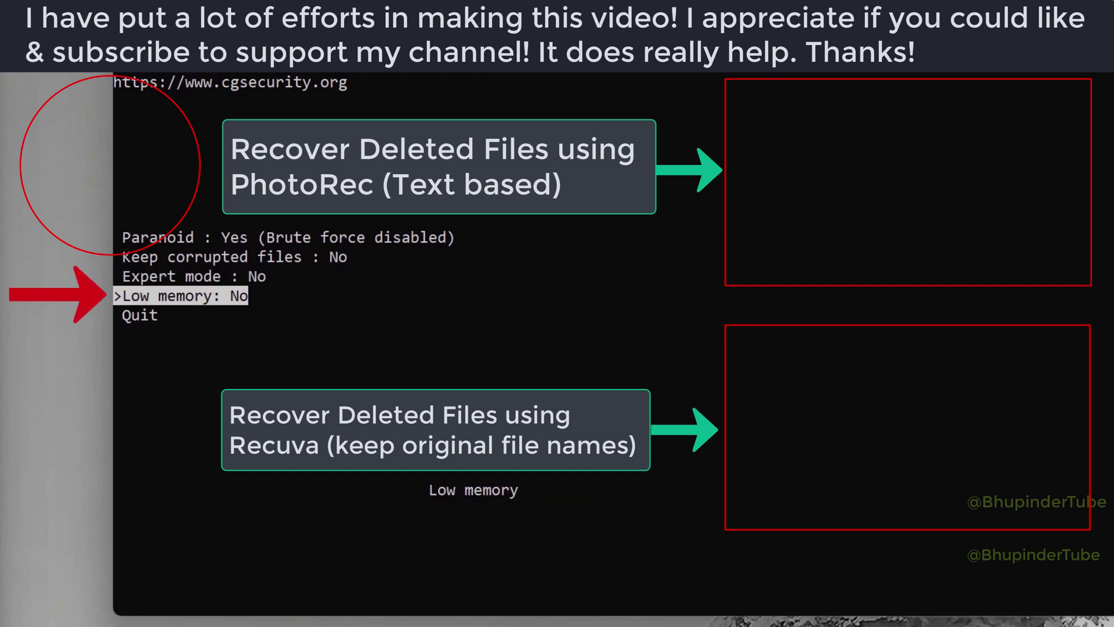
pyautogui.press('Right')
pyautogui.press('Left')
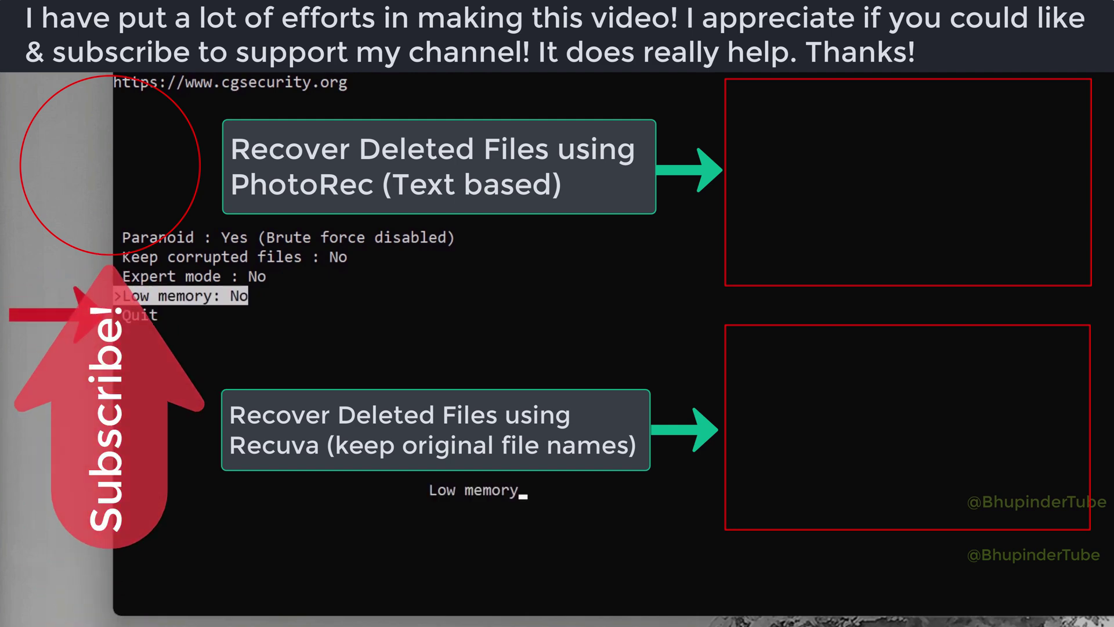